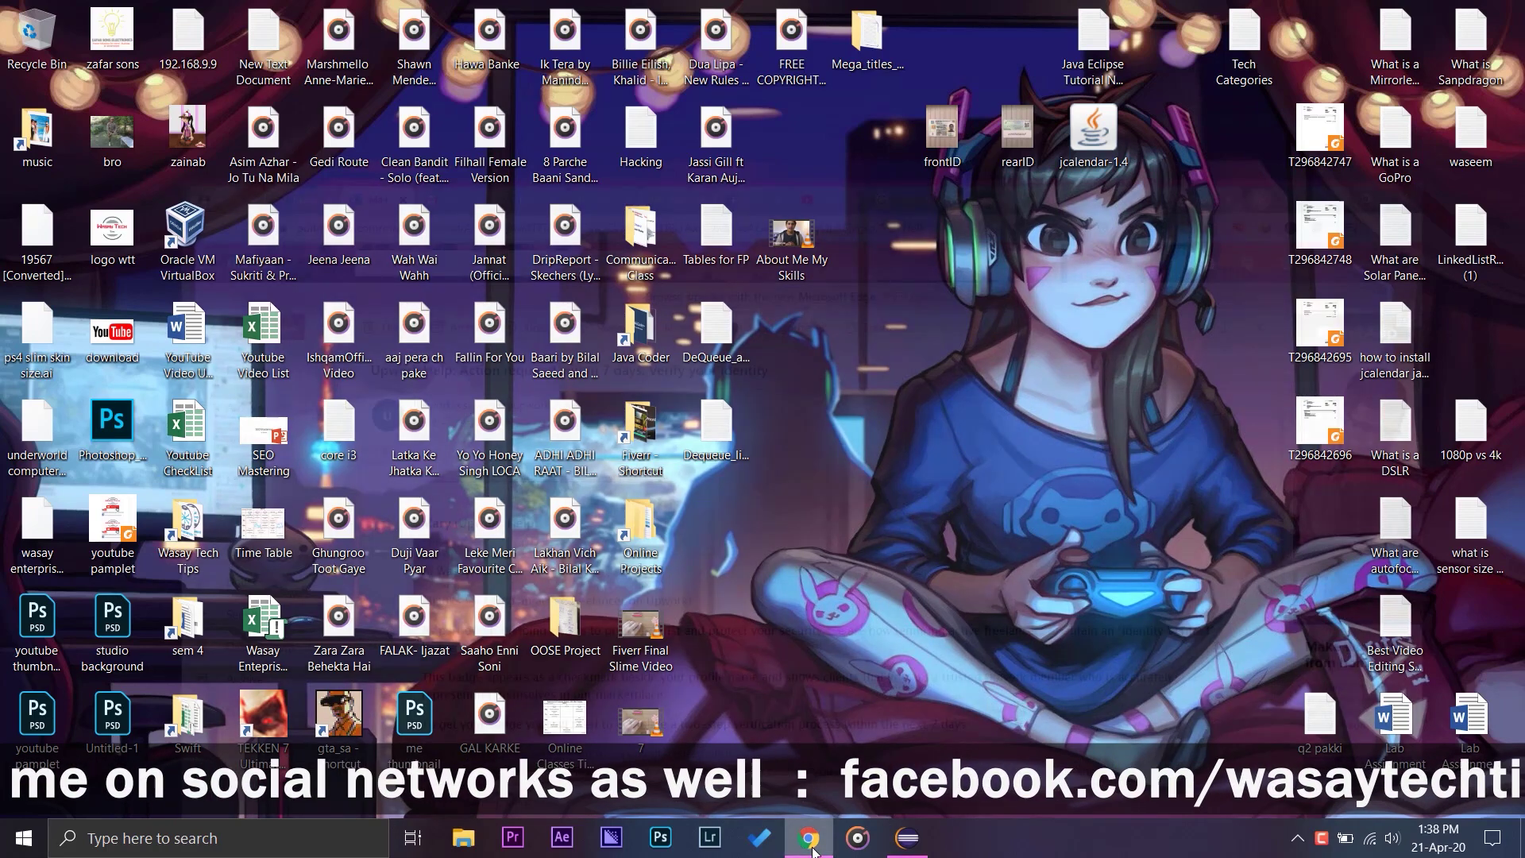
Bring the browser with the Upwork verification email back into view.
click(810, 840)
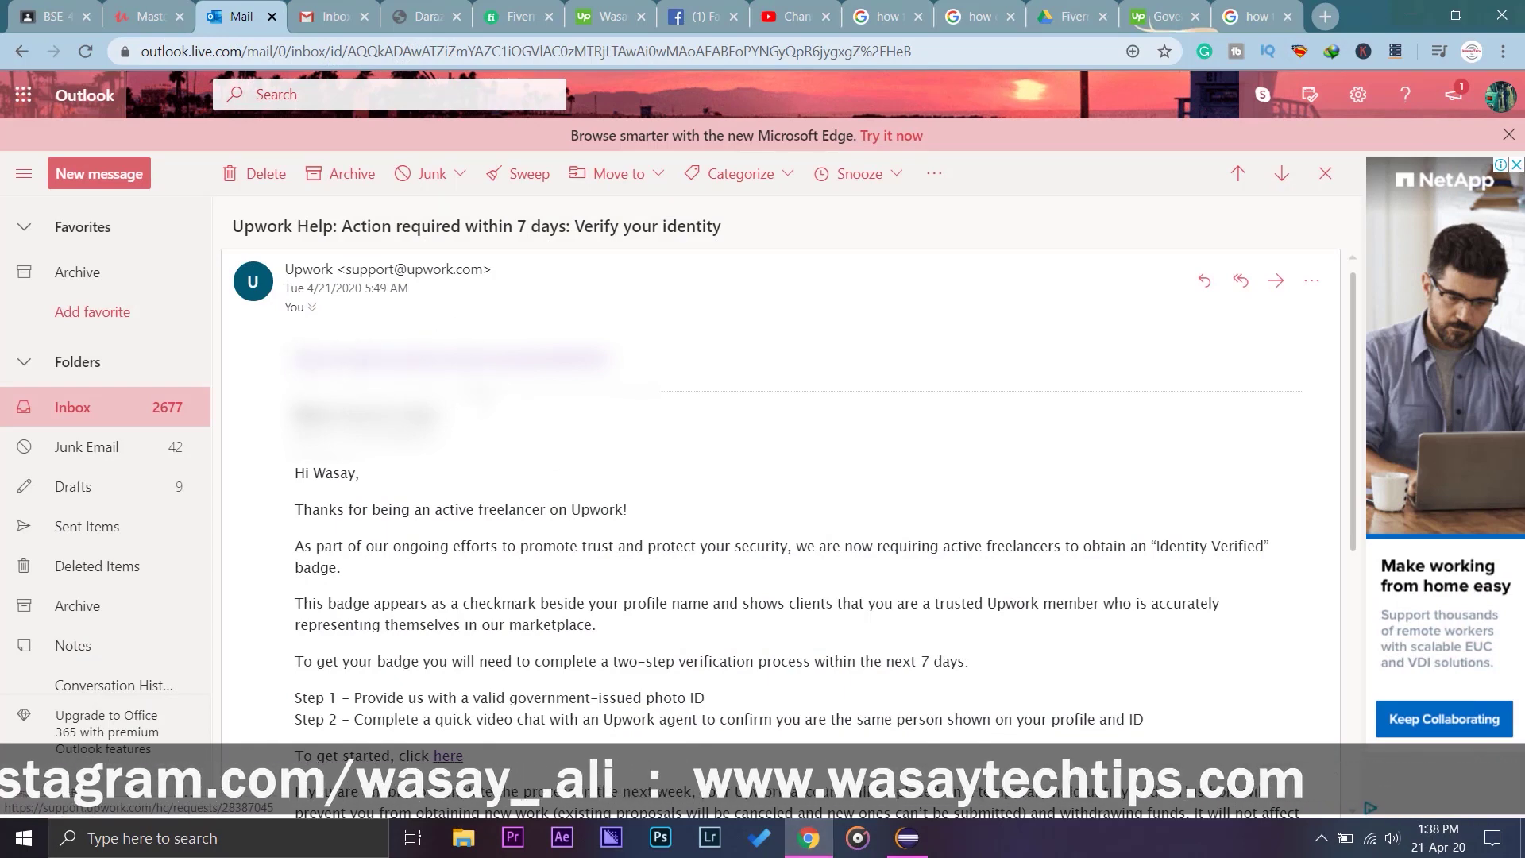
Follow the email's verification link and read through the Upwork help request message.
click(460, 360)
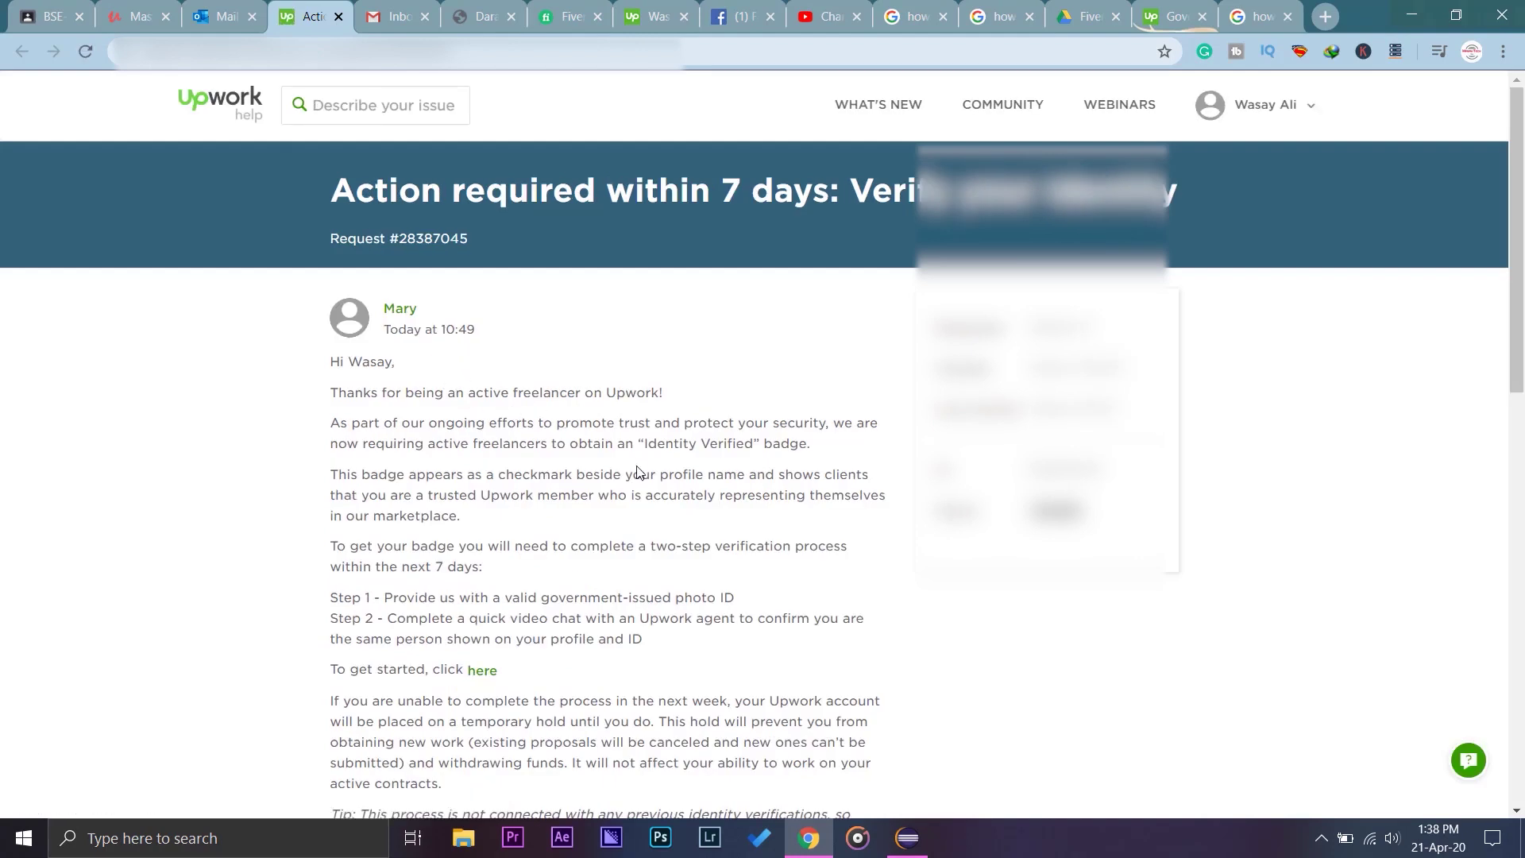
scroll(637, 471, down, 1)
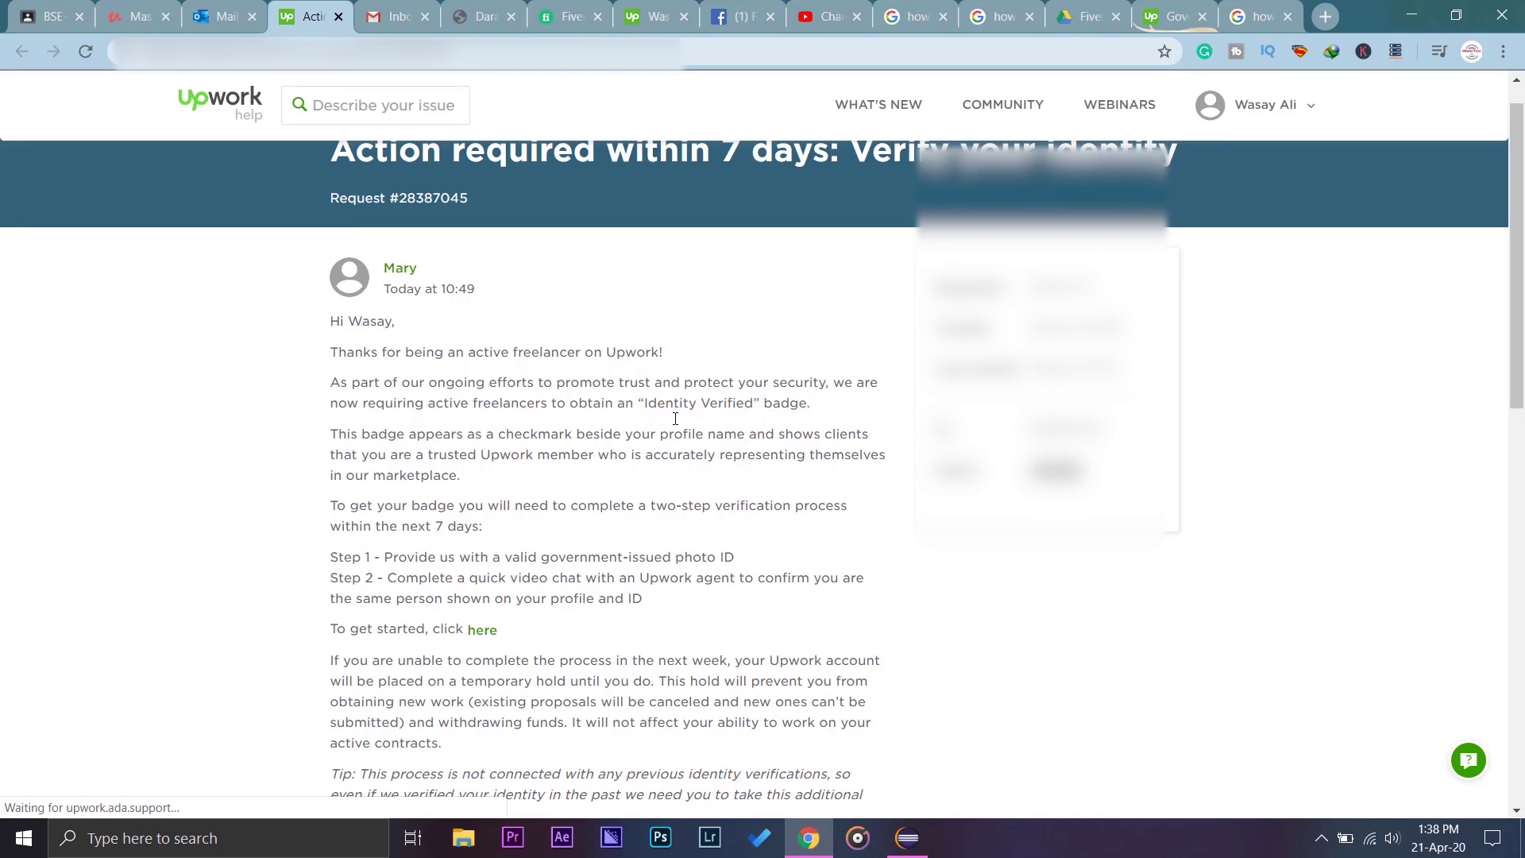
scroll(676, 419, down, 1)
scroll(588, 445, down, 2)
scroll(593, 495, down, 3)
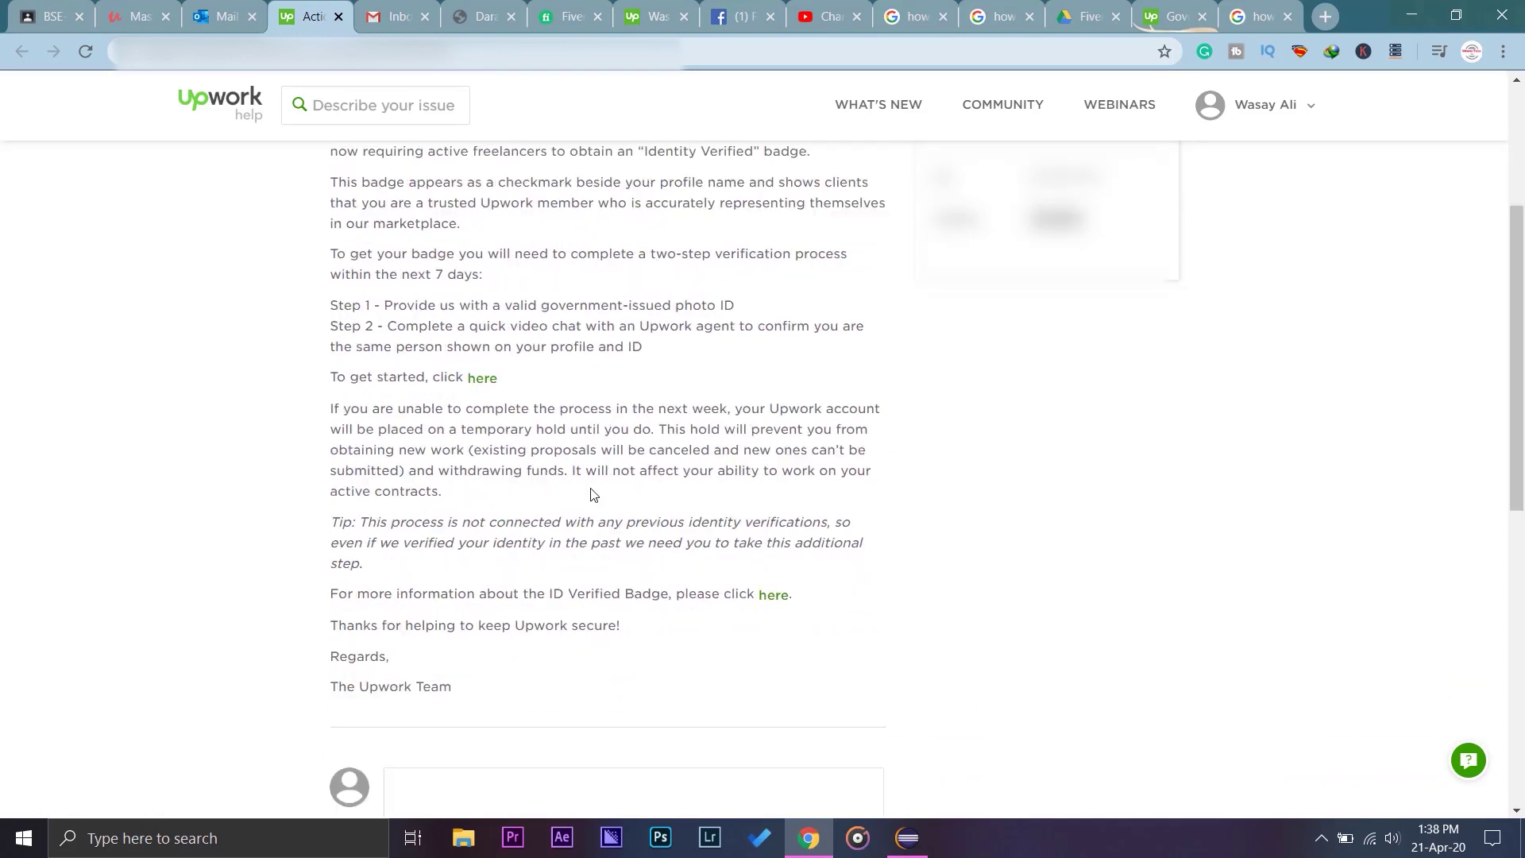
scroll(593, 495, down, 2)
scroll(593, 495, up, 2)
scroll(592, 495, up, 2)
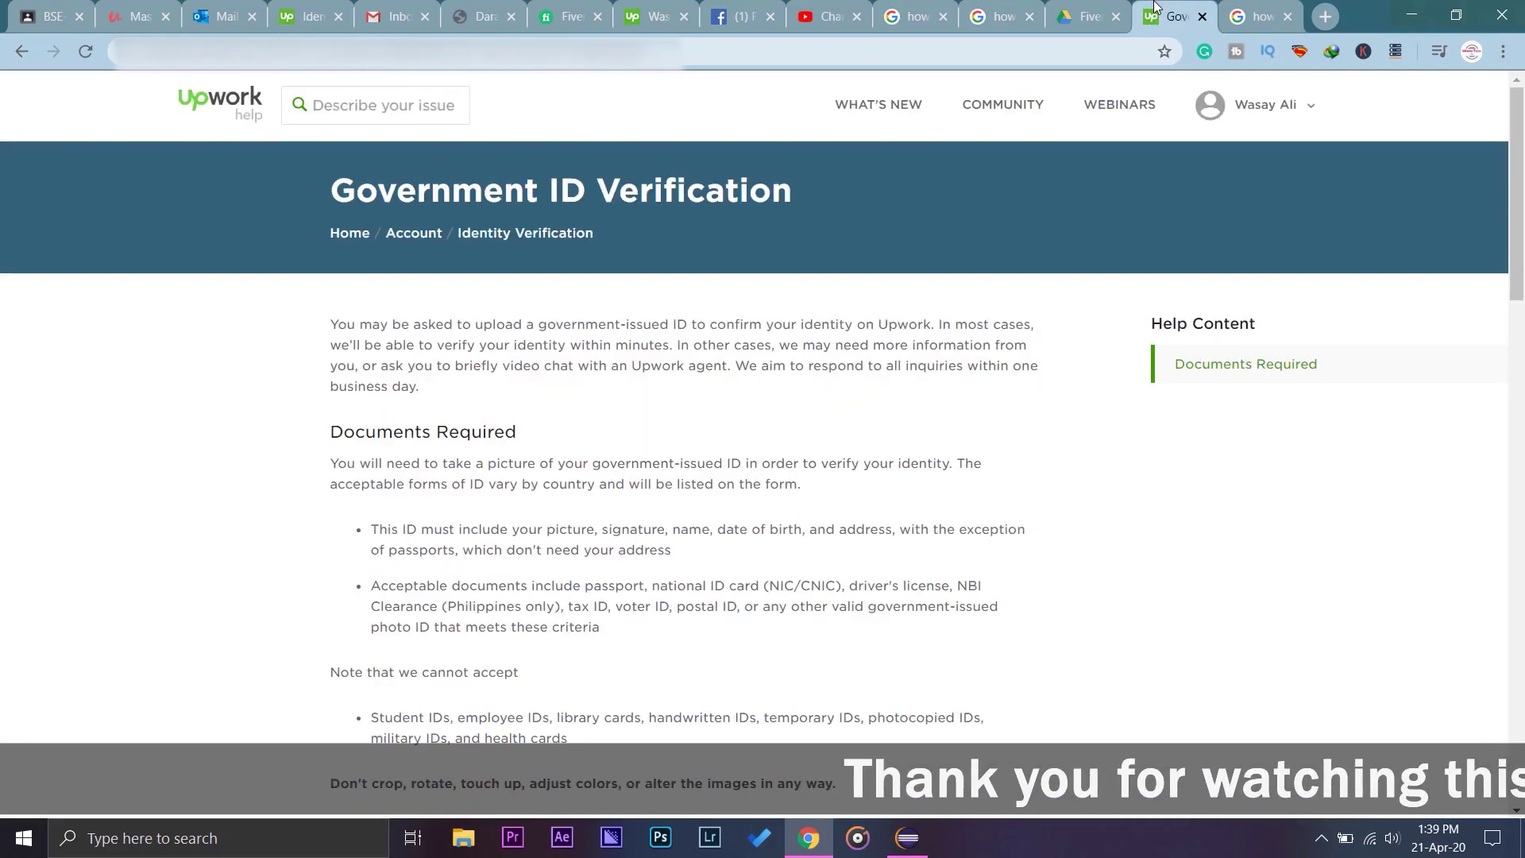
click(1158, 16)
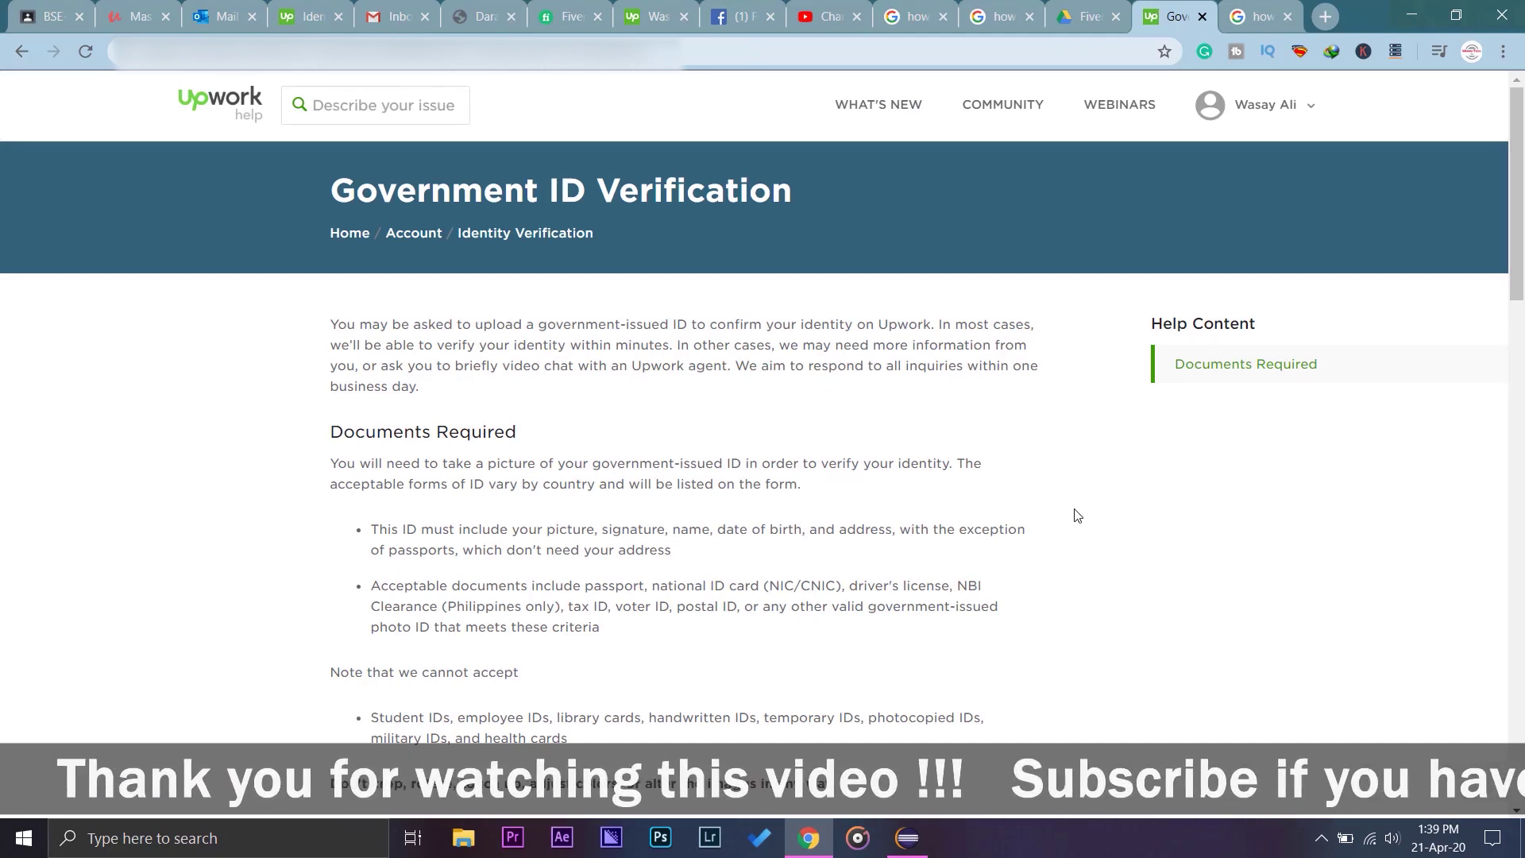
scroll(1077, 515, down, 2)
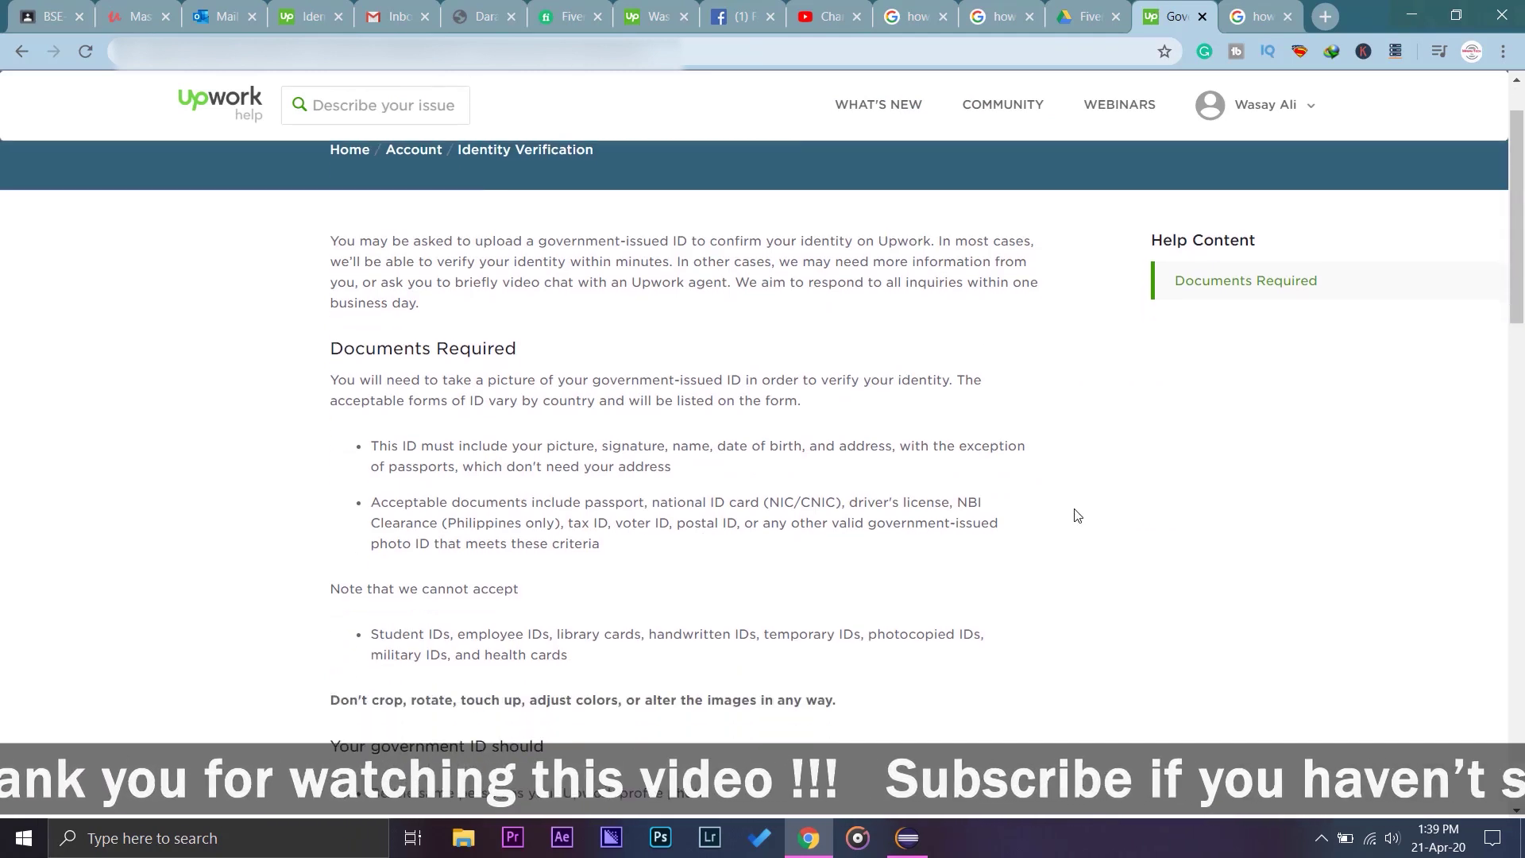
scroll(1078, 514, up, 2)
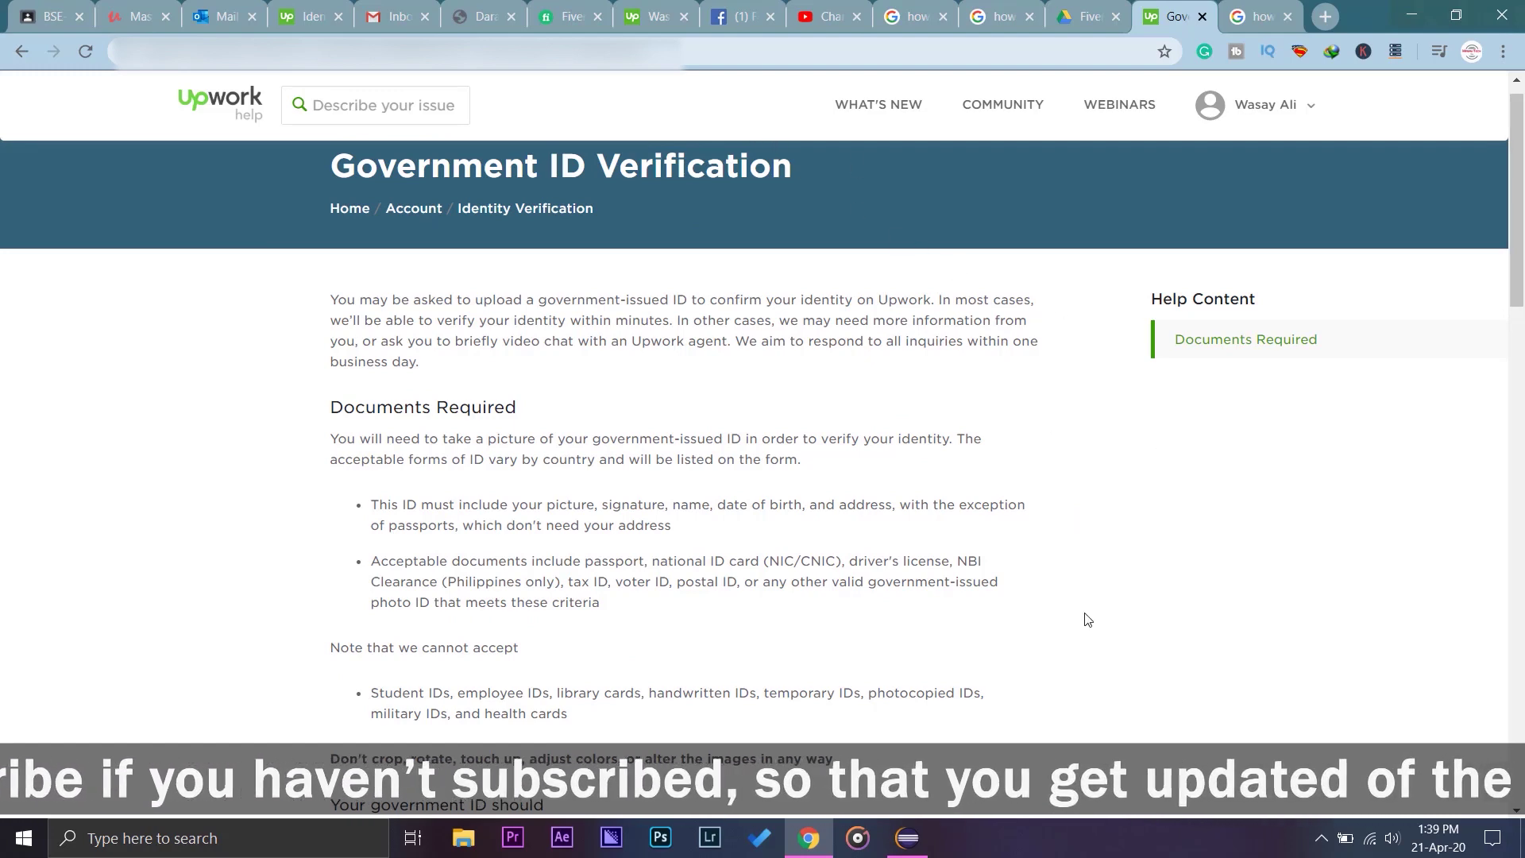
scroll(1086, 618, down, 1)
scroll(1053, 589, down, 3)
scroll(534, 453, down, 1)
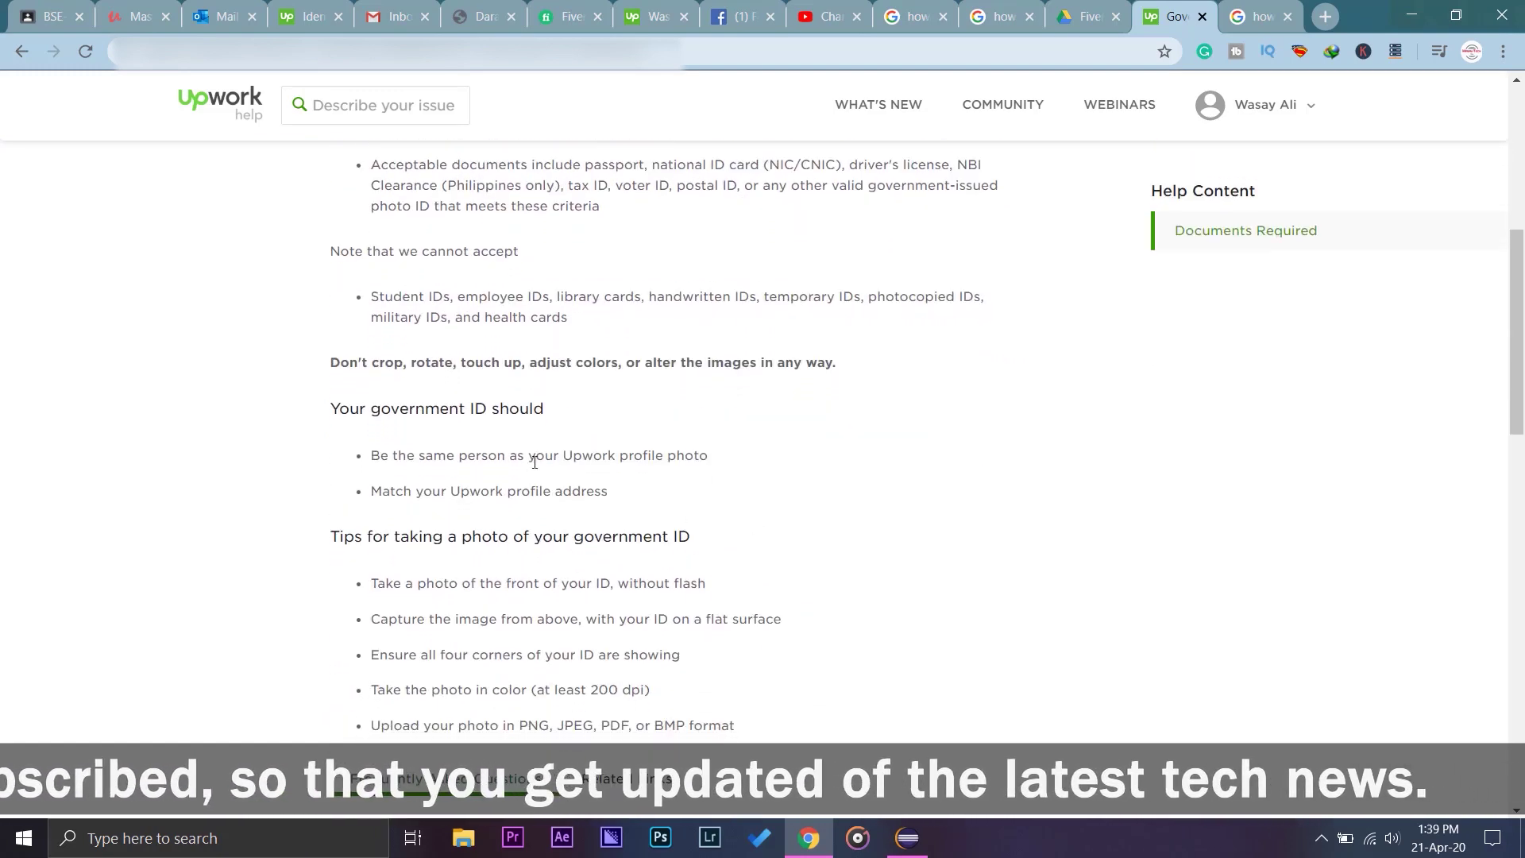
scroll(535, 452, down, 1)
scroll(838, 504, up, 2)
scroll(841, 505, up, 2)
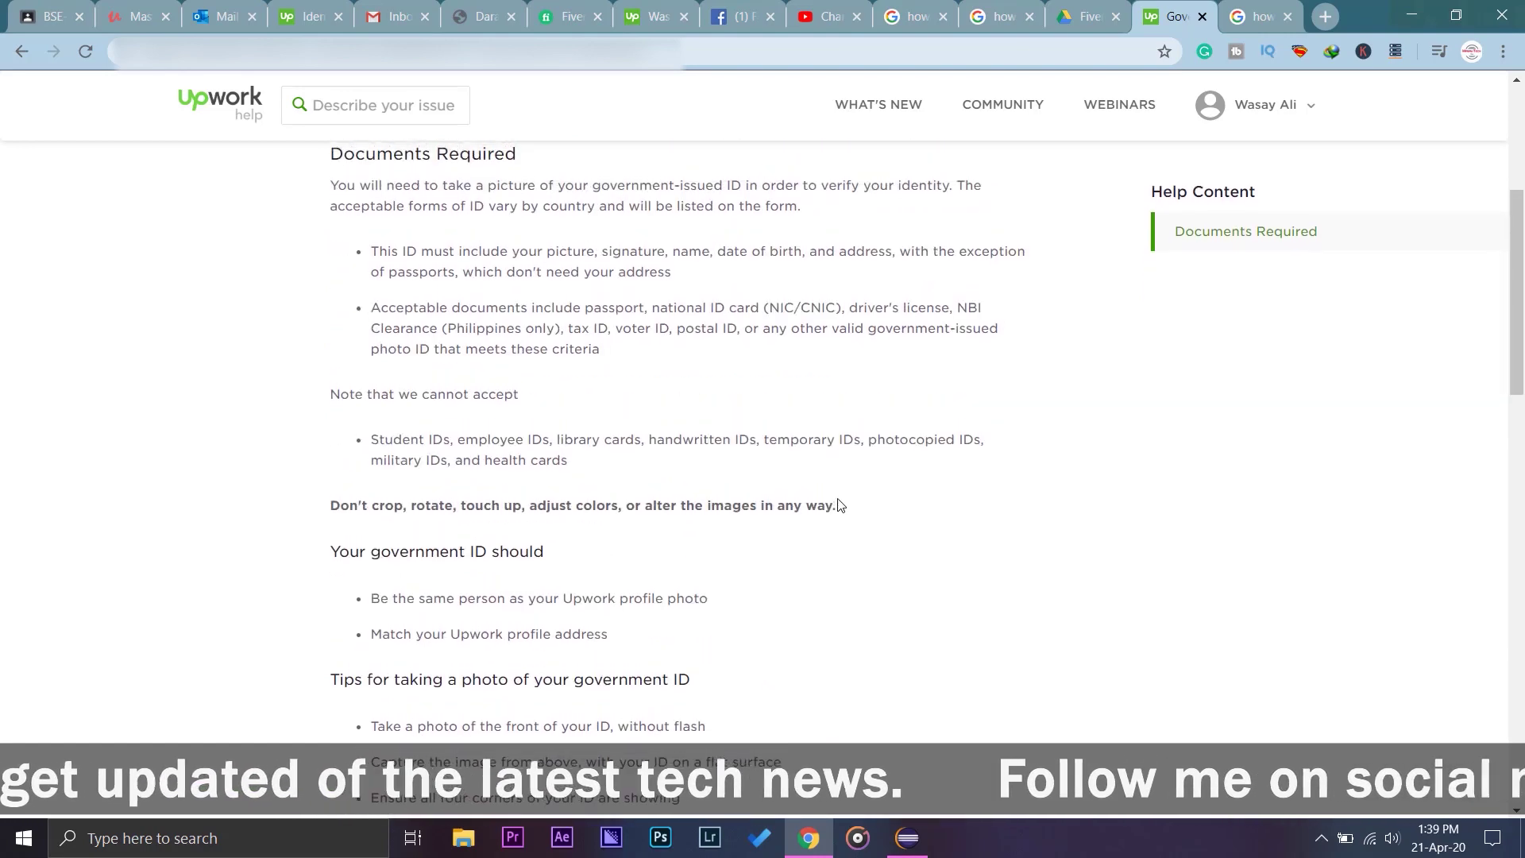
scroll(840, 505, up, 1)
scroll(841, 505, up, 2)
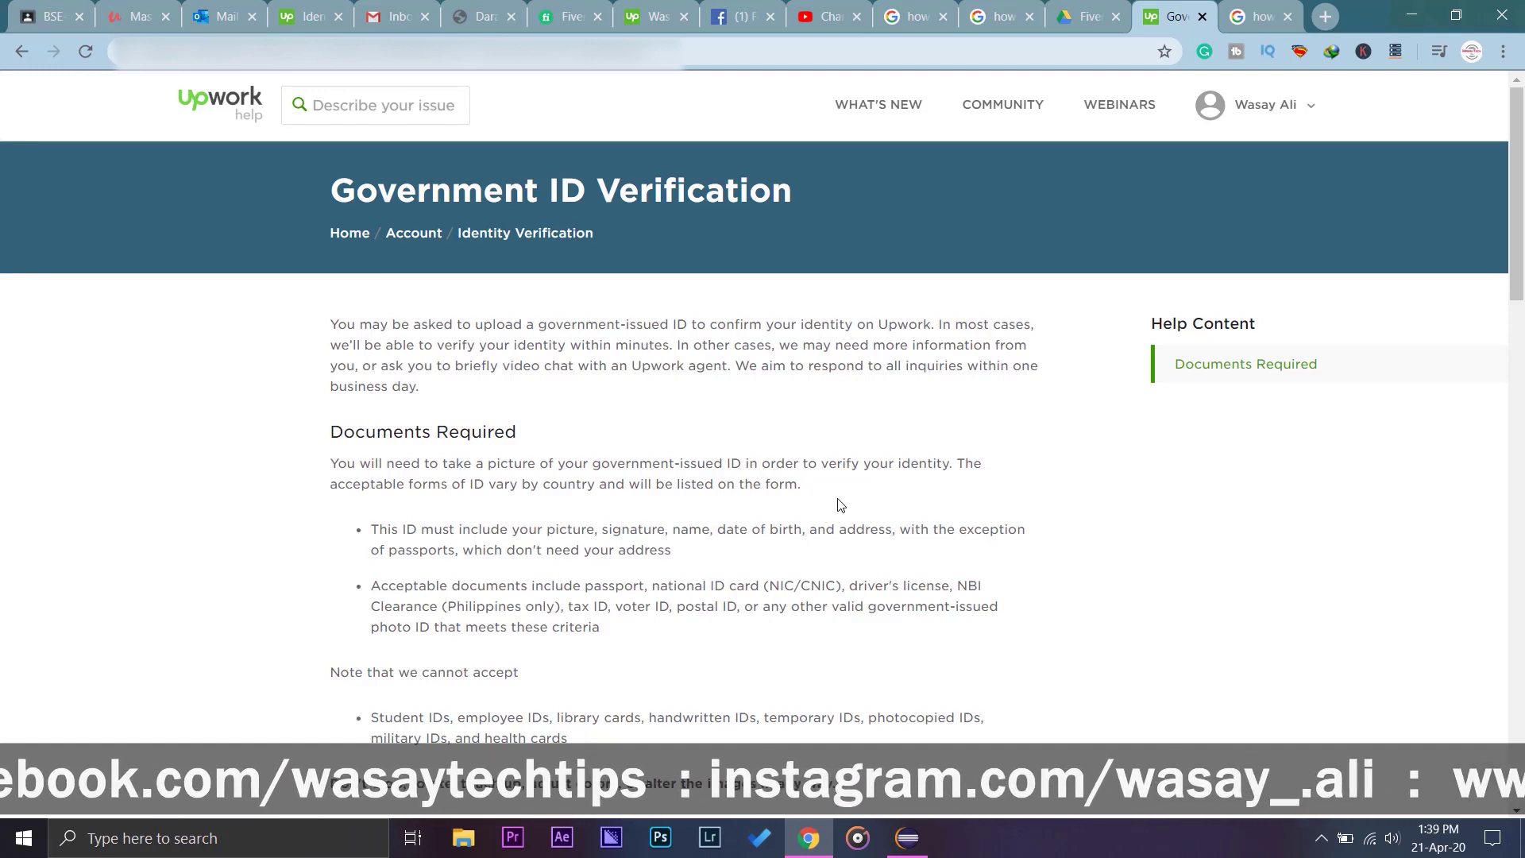
scroll(840, 505, down, 1)
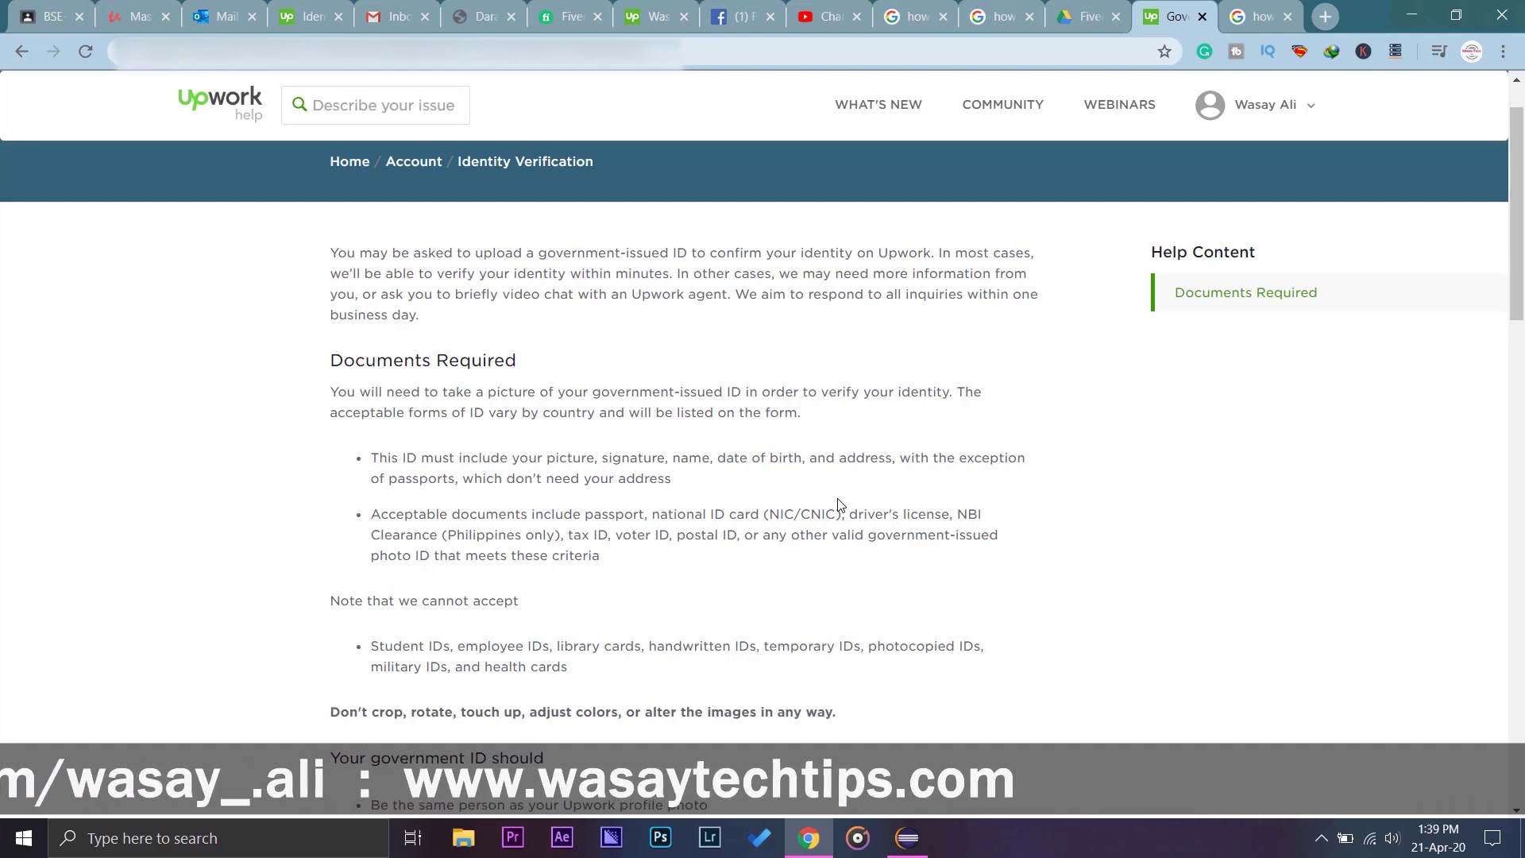
scroll(841, 506, down, 1)
scroll(840, 505, down, 3)
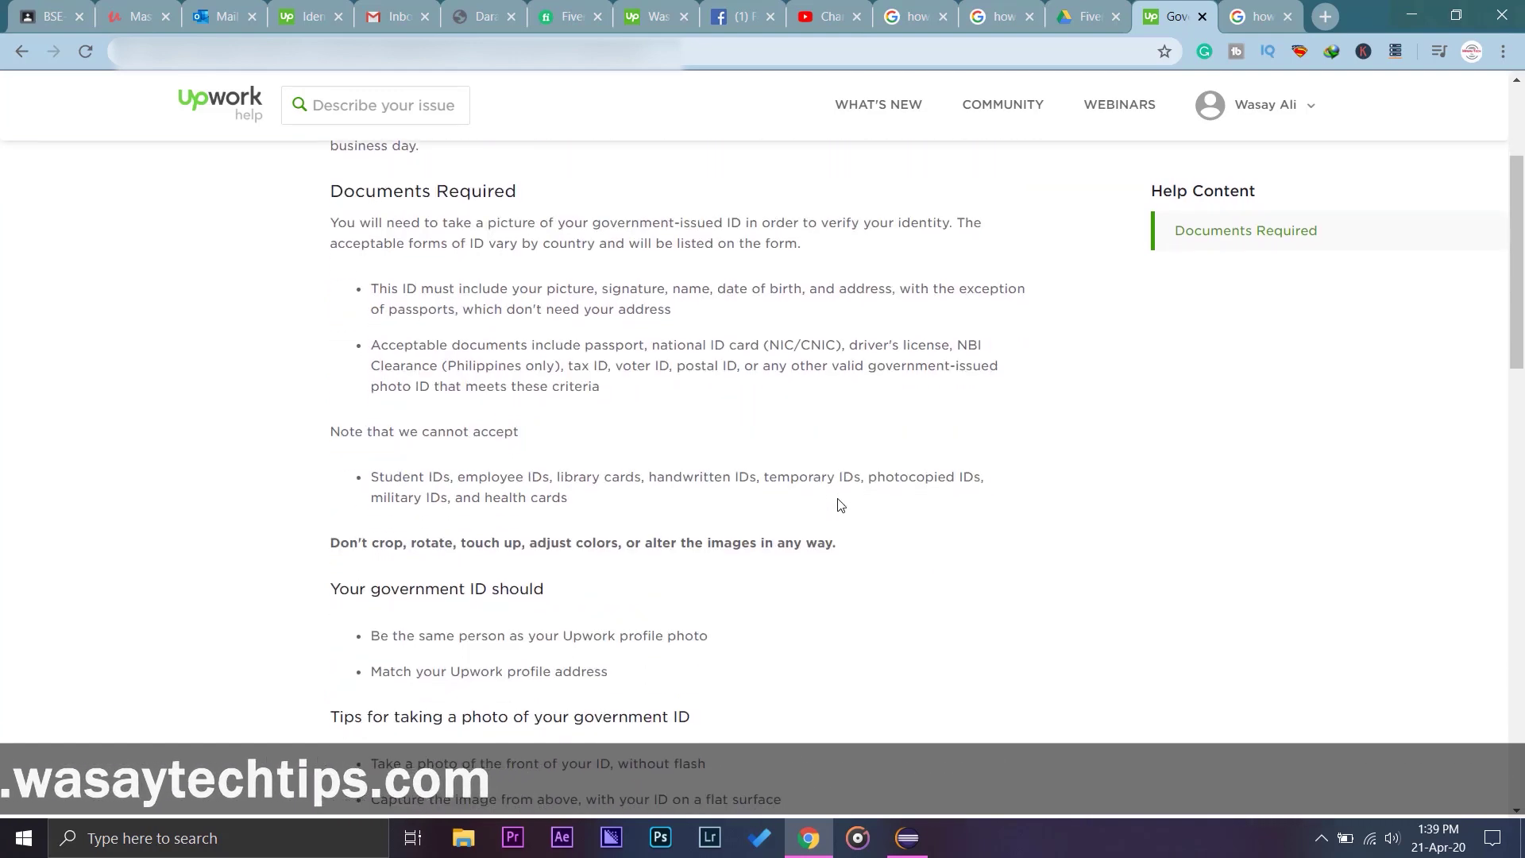
scroll(840, 506, up, 3)
scroll(648, 284, up, 1)
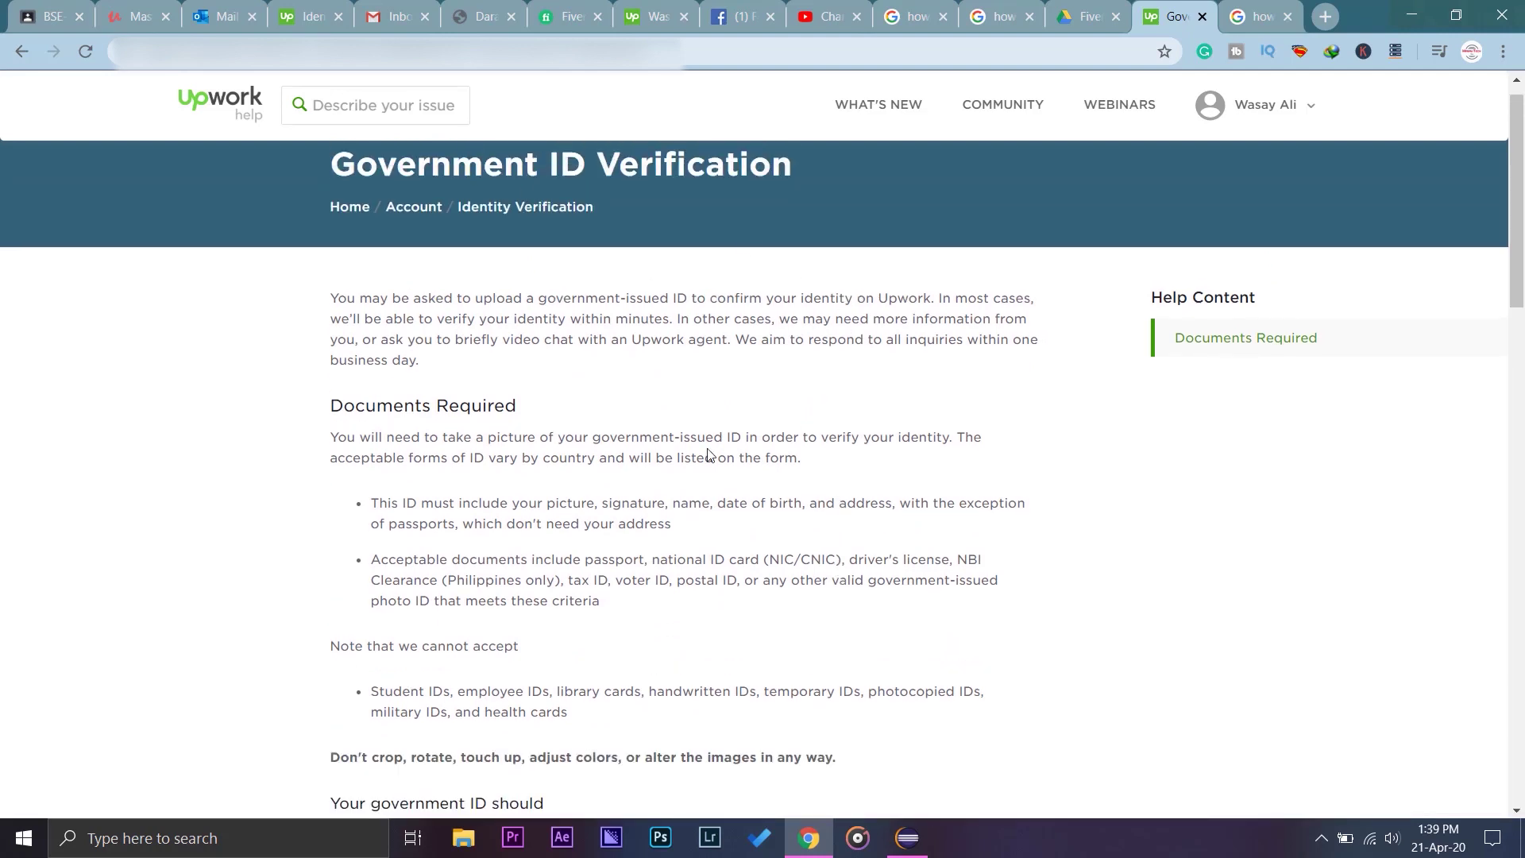
Begin identity verification from the settings page and enter 'SY' as the first name.
click(308, 16)
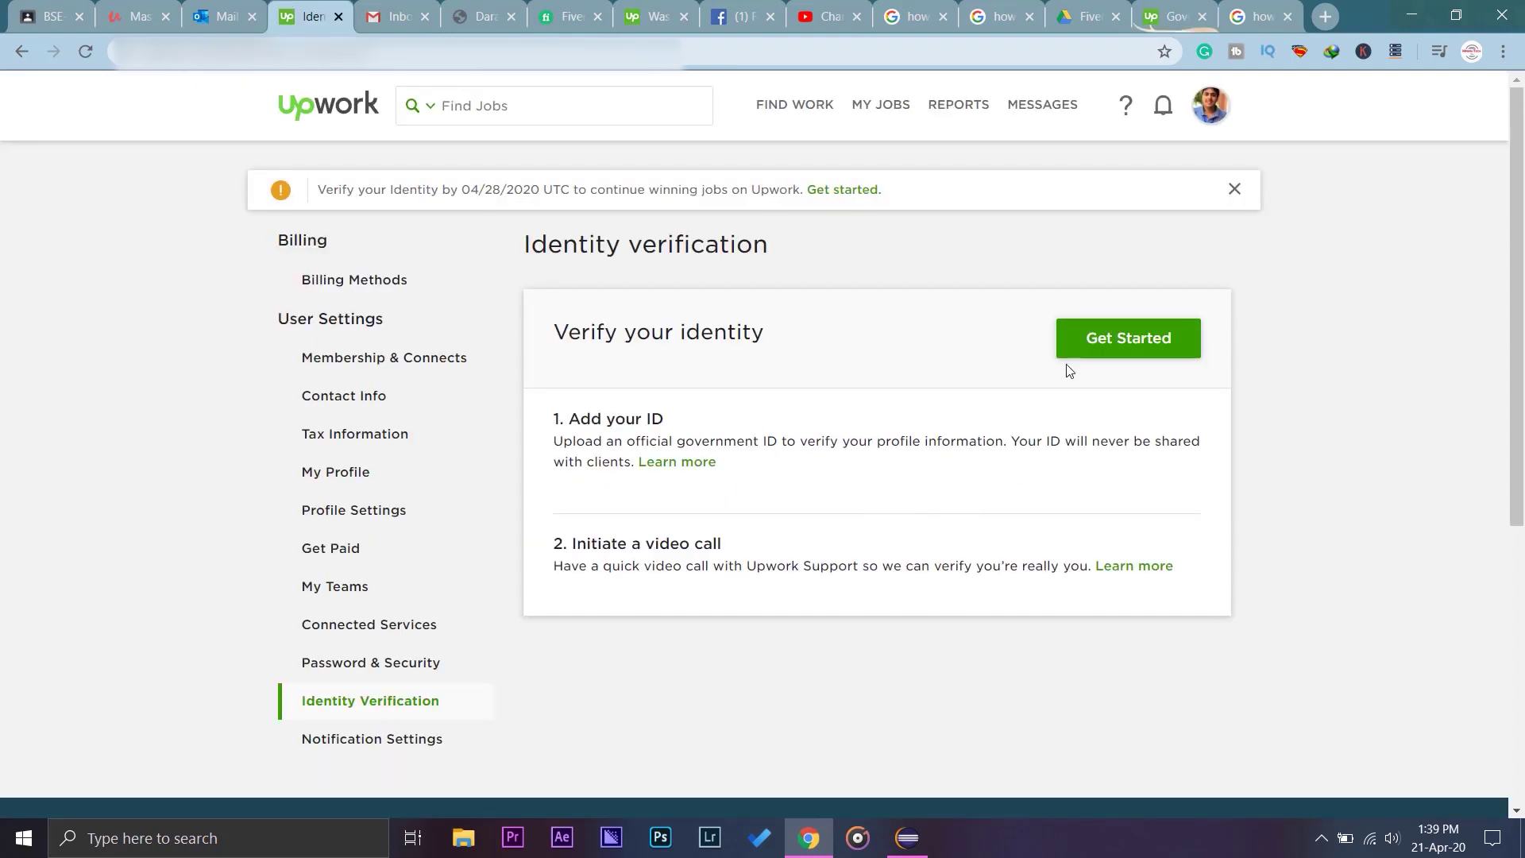
click(1136, 355)
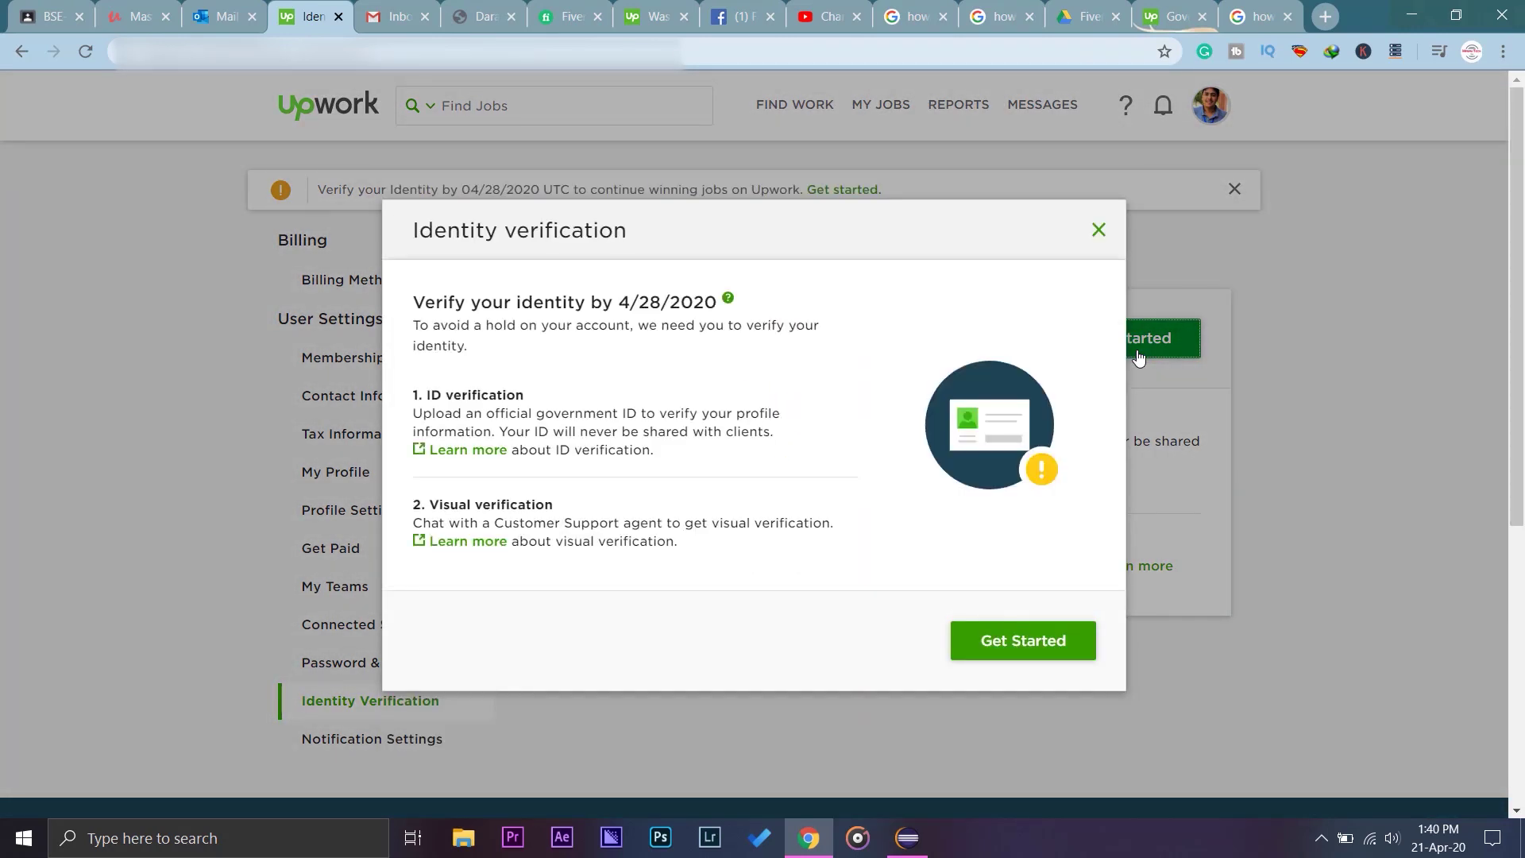
click(1007, 664)
click(613, 246)
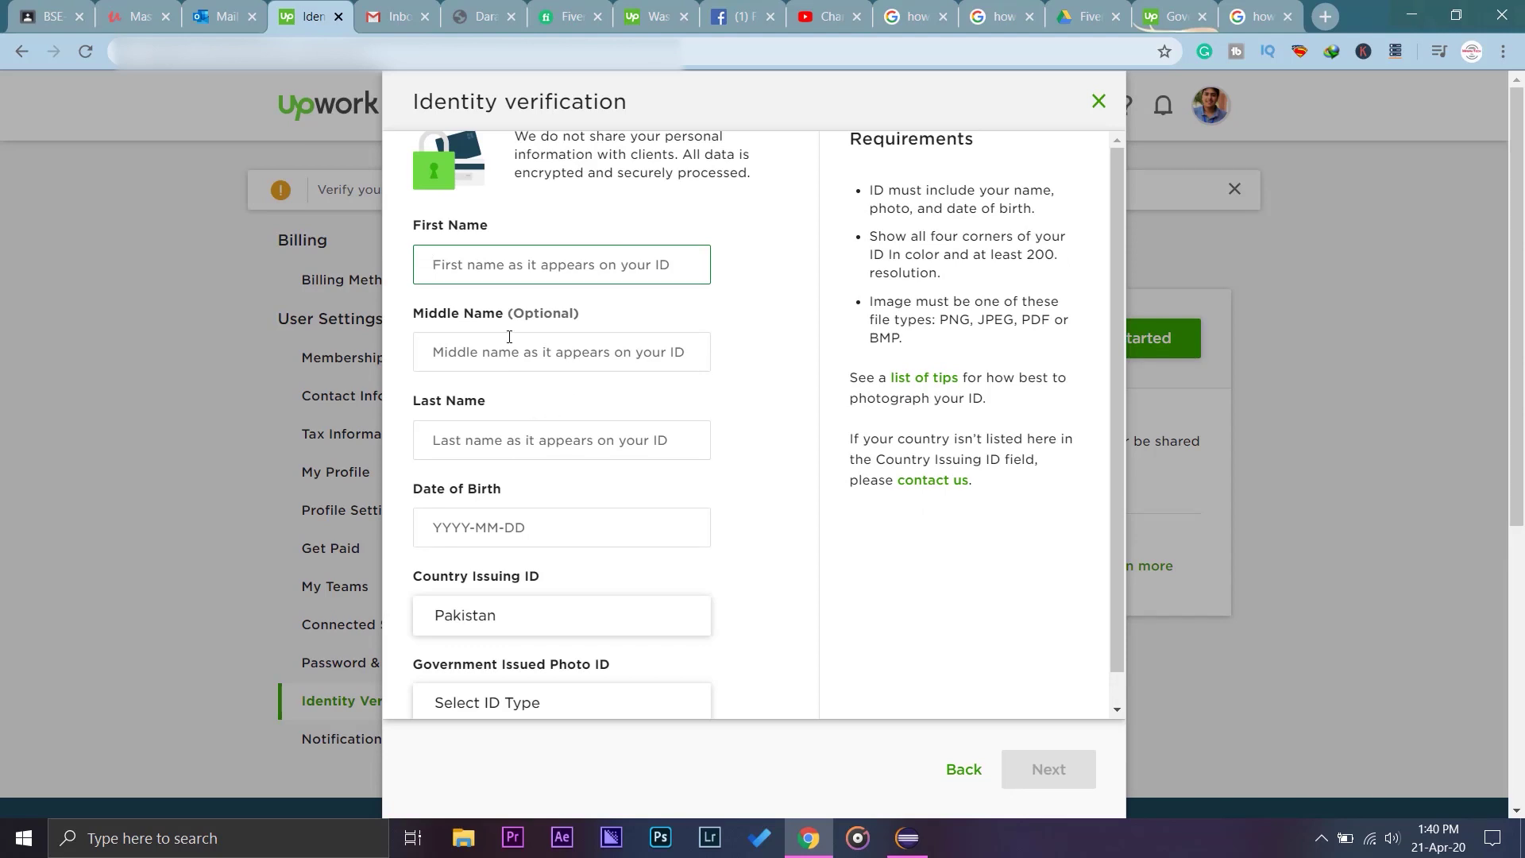
text(SYED)
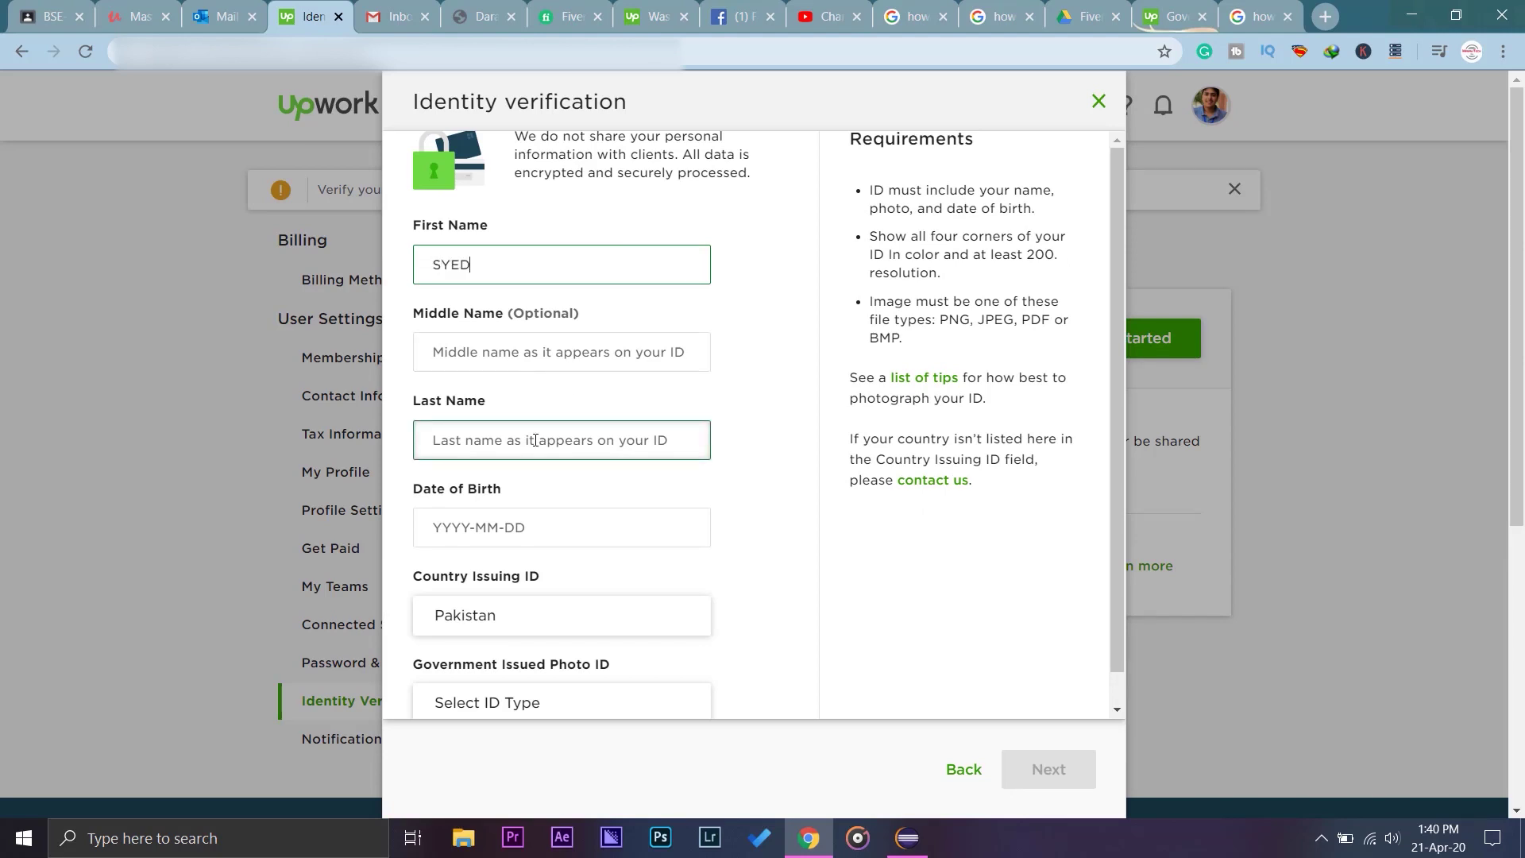
click(511, 357)
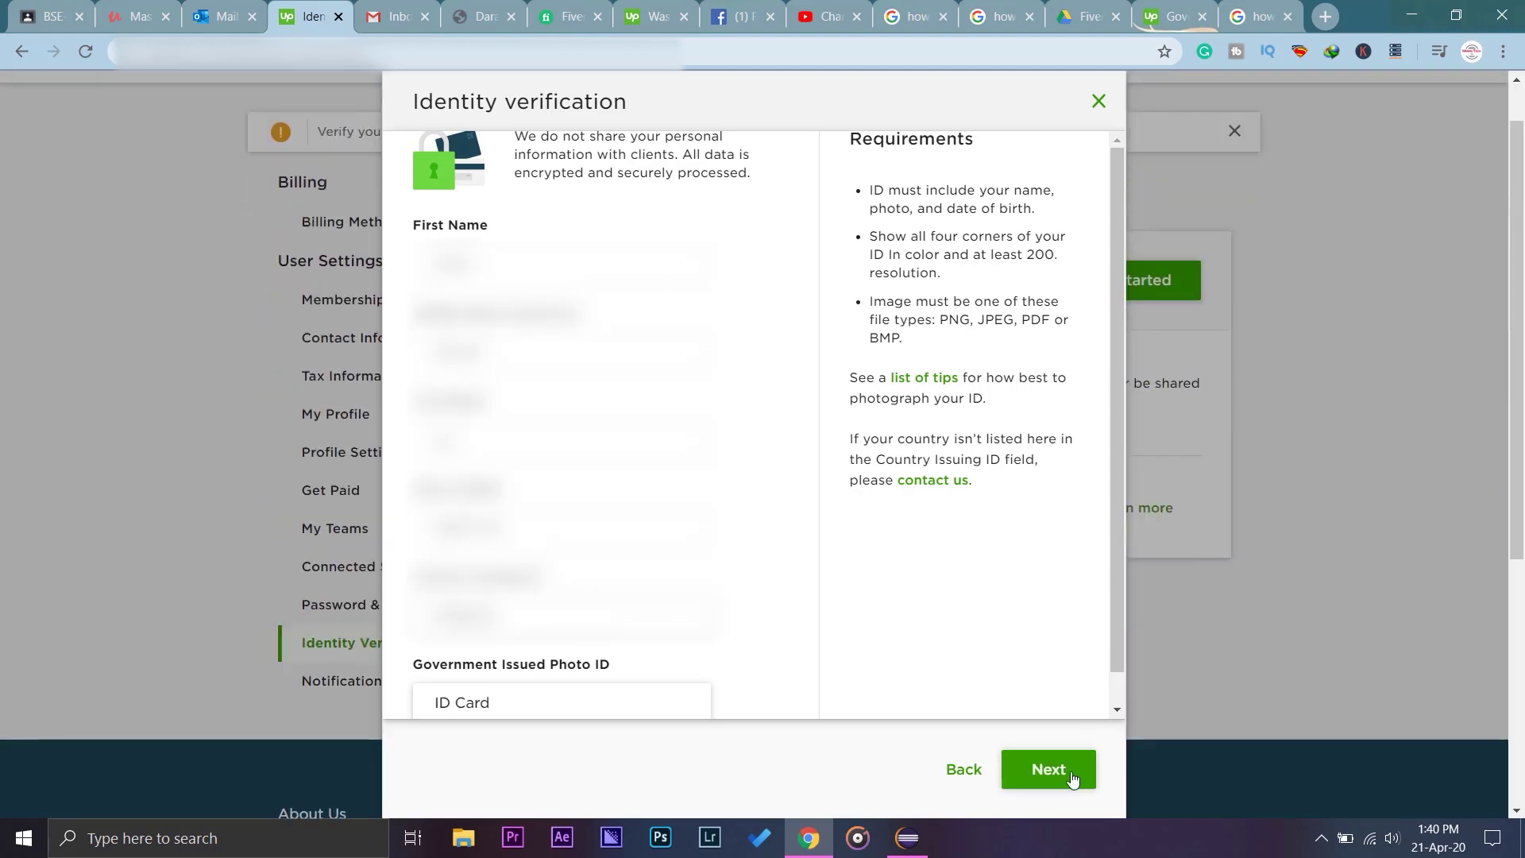
Submit the personal details and upload the front-of-ID photo for approval.
click(1069, 777)
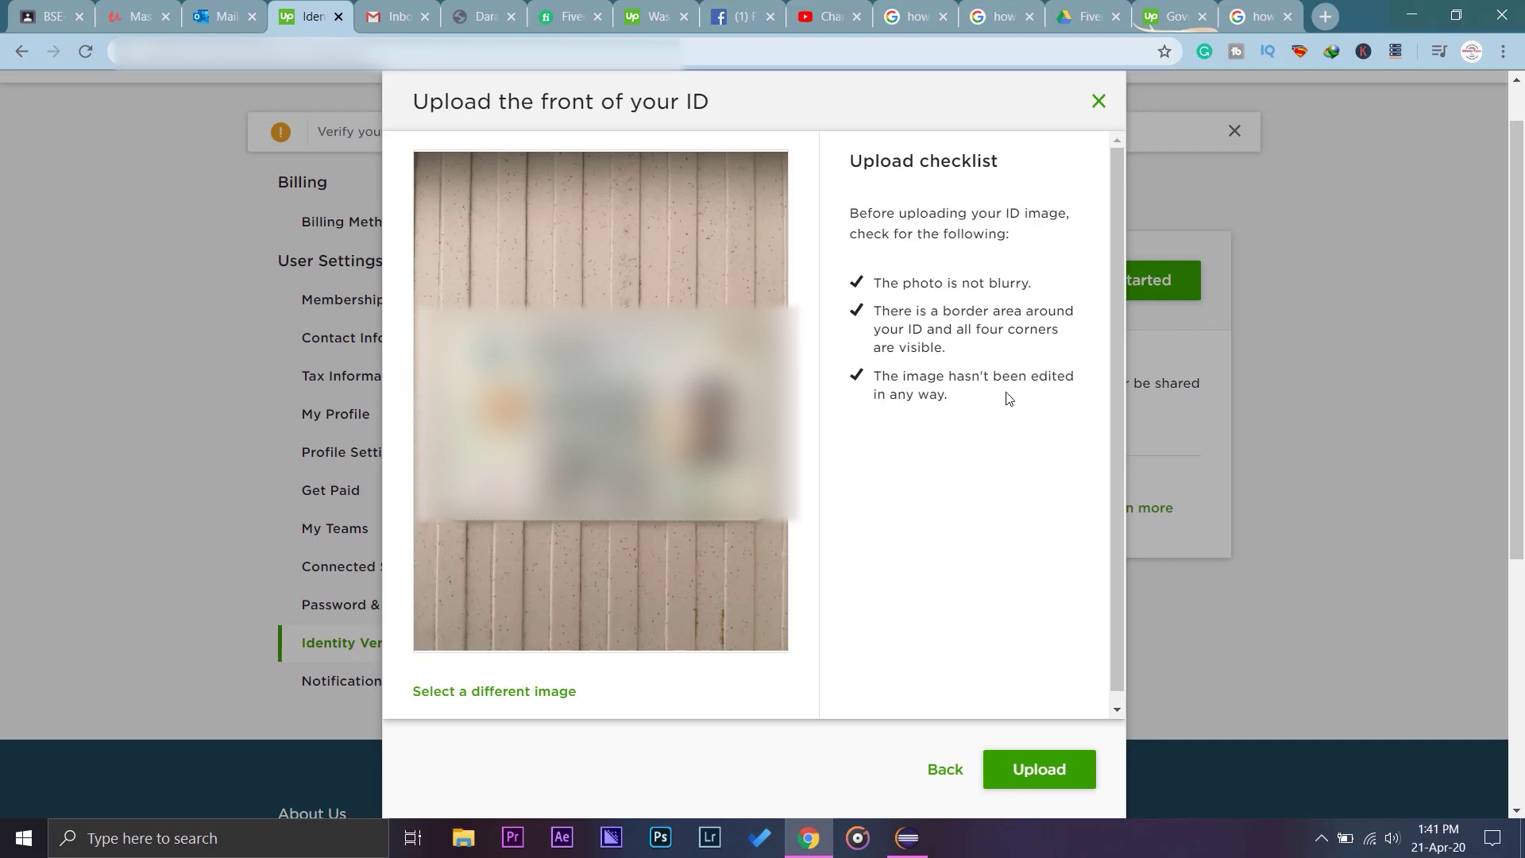
click(1064, 768)
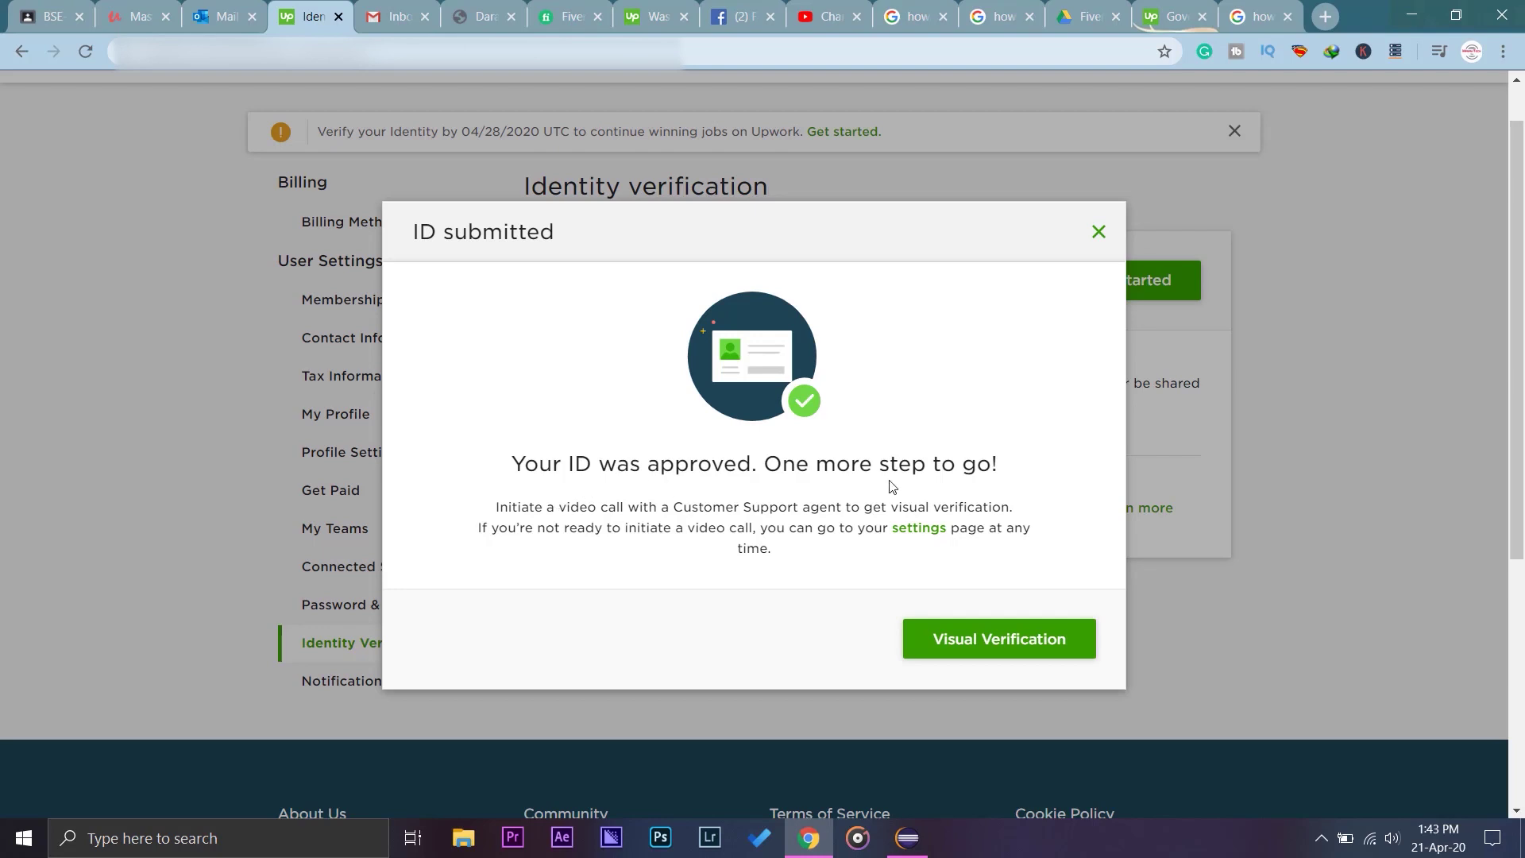
Choose Visual Verification and start the video chat with Upwork support.
click(970, 642)
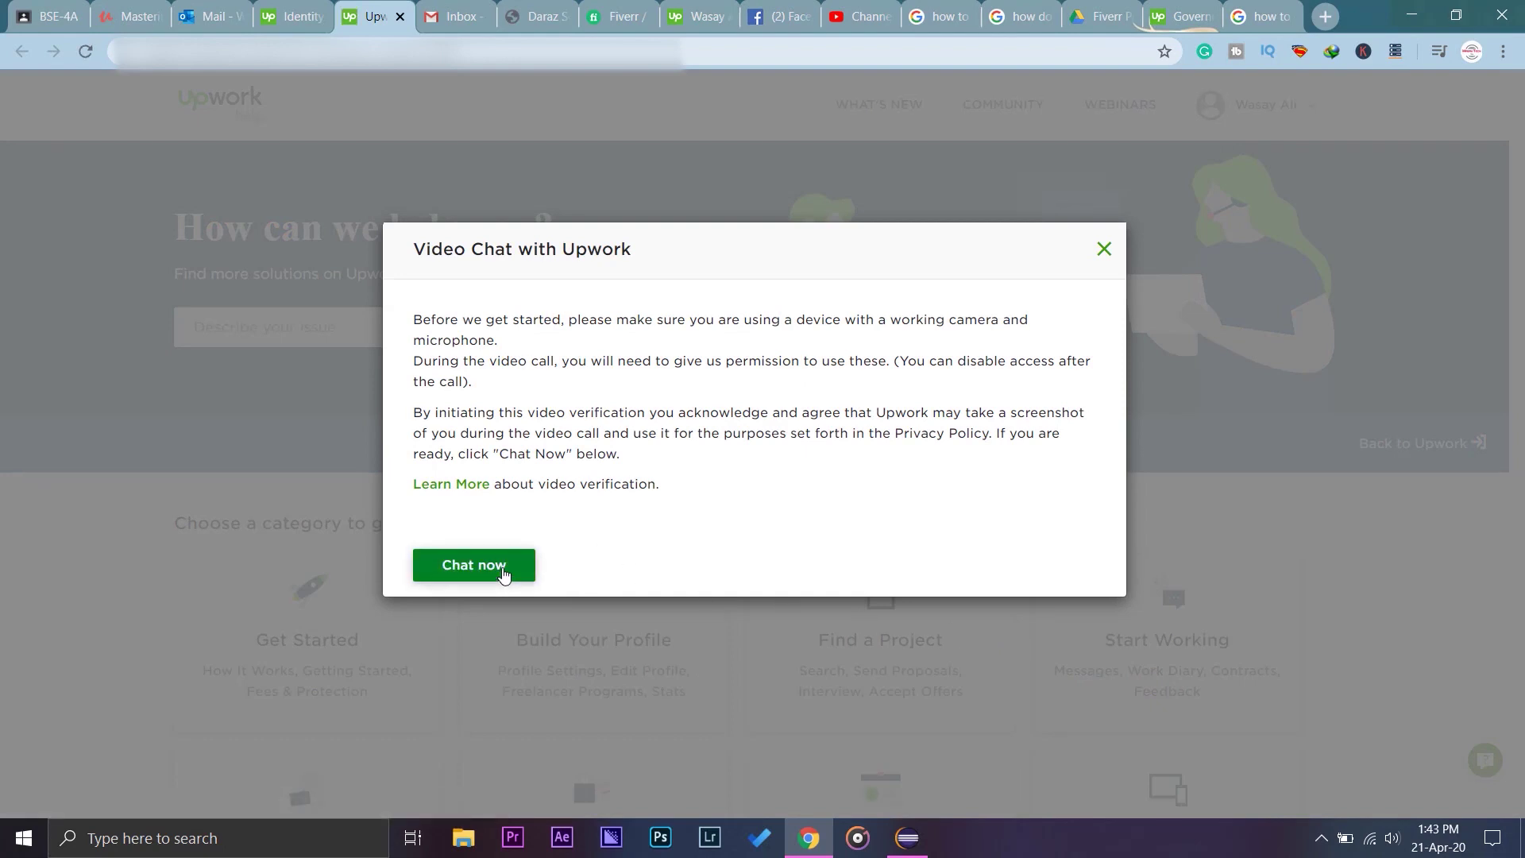
click(503, 572)
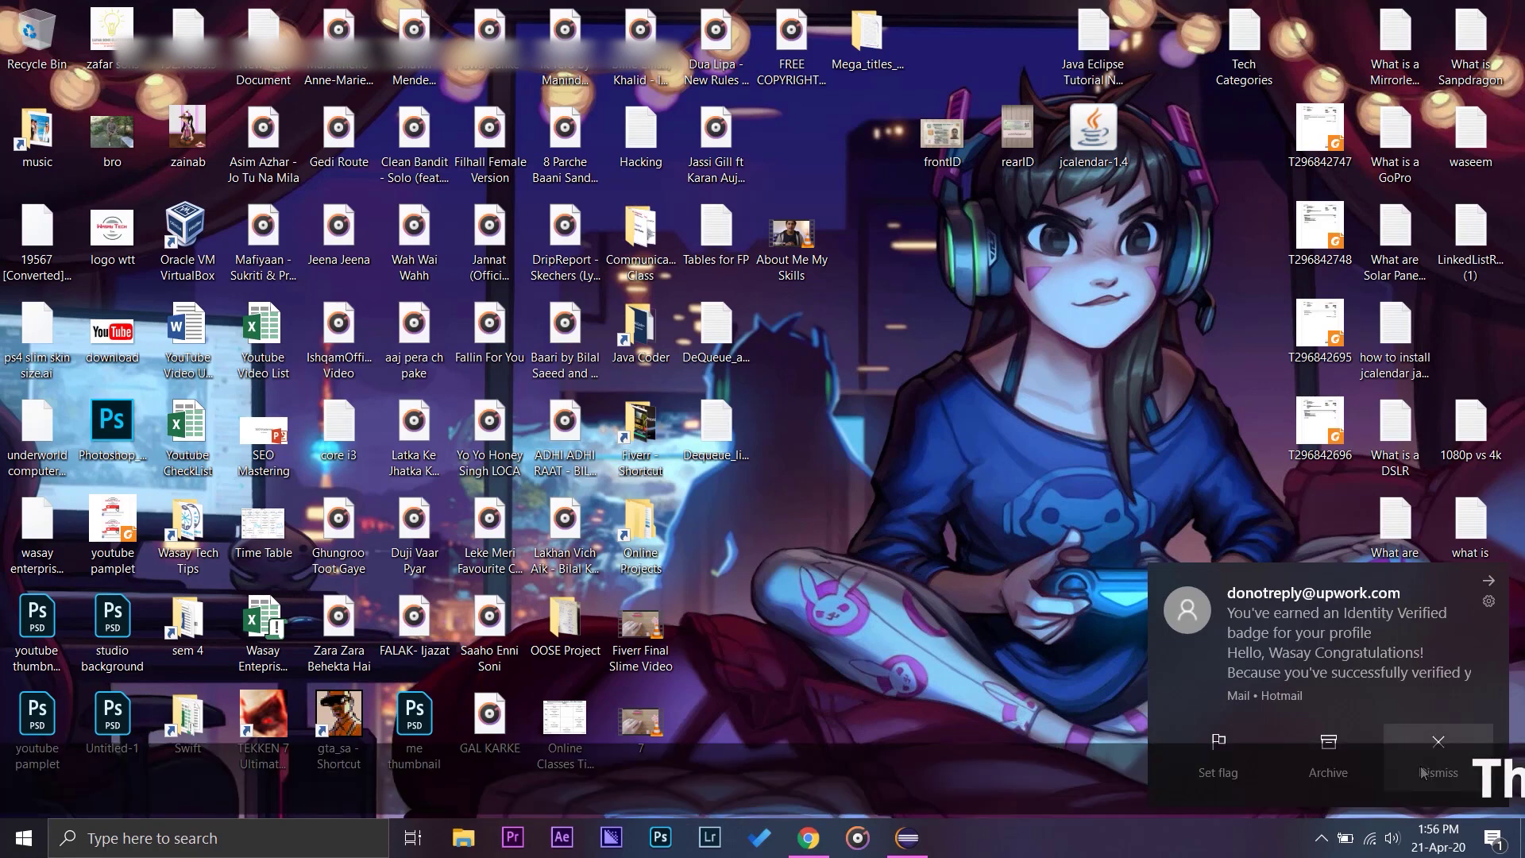
Dismiss the Mail toast announcing the Identity Verified badge.
click(1402, 751)
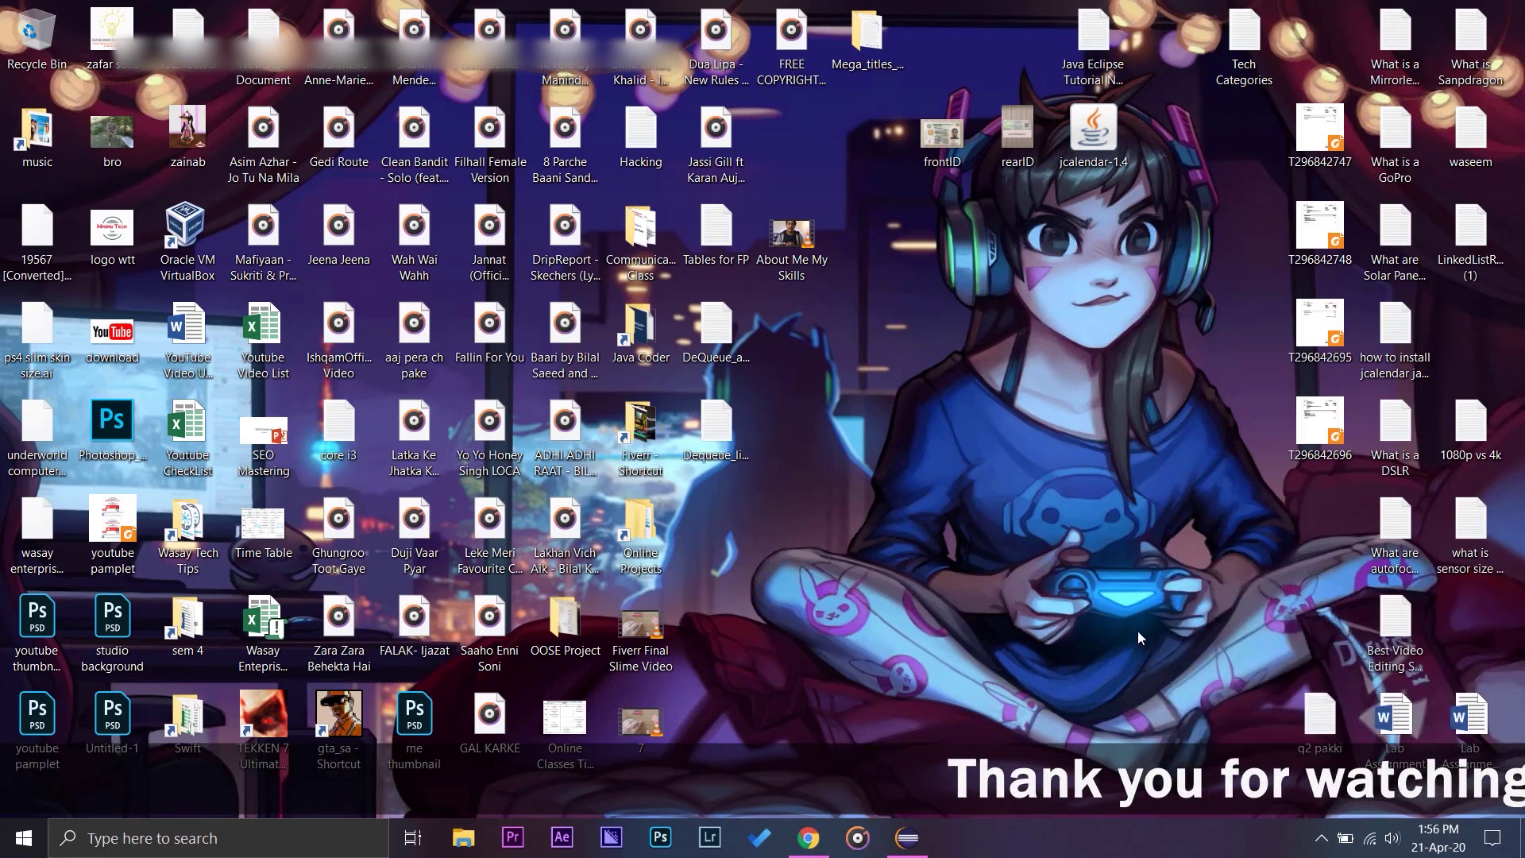